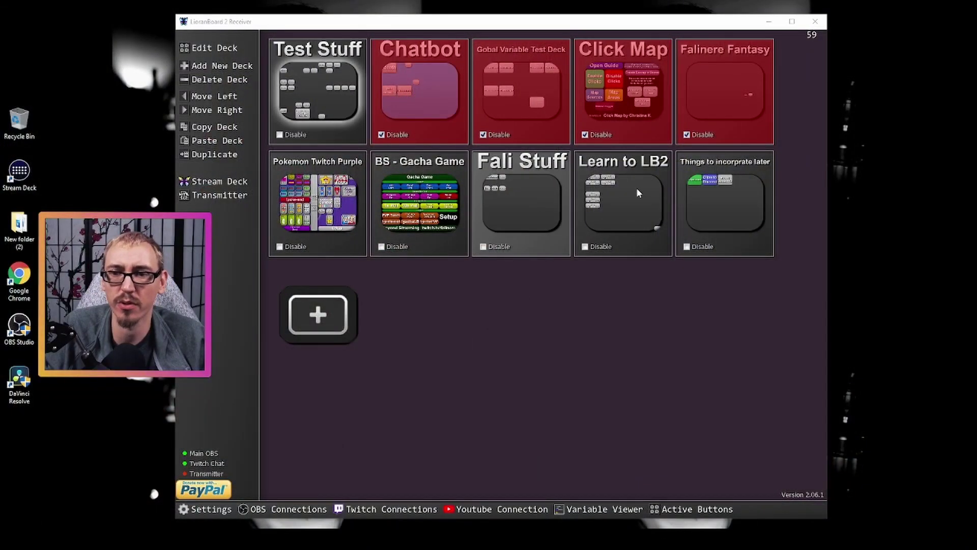
# Check the button settings of the unnamed test_var button in the Learn to LB2 deck, then close the deck editor.
pyautogui.doubleClick(624, 206)
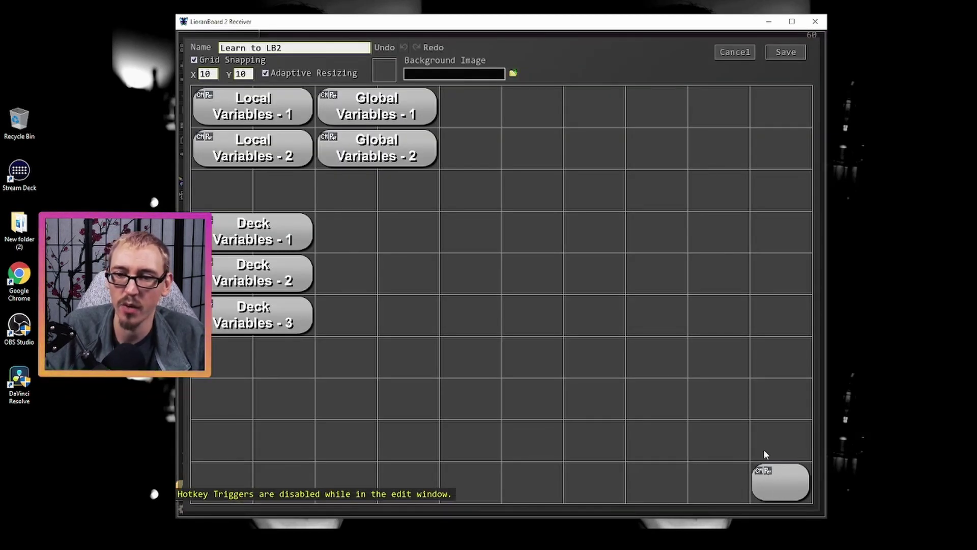
pyautogui.rightClick(774, 476)
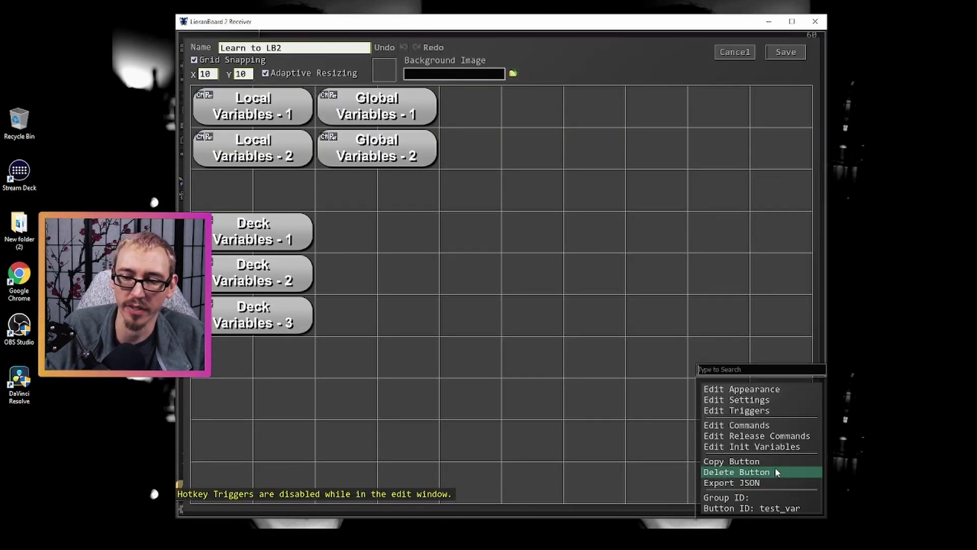
pyautogui.click(752, 401)
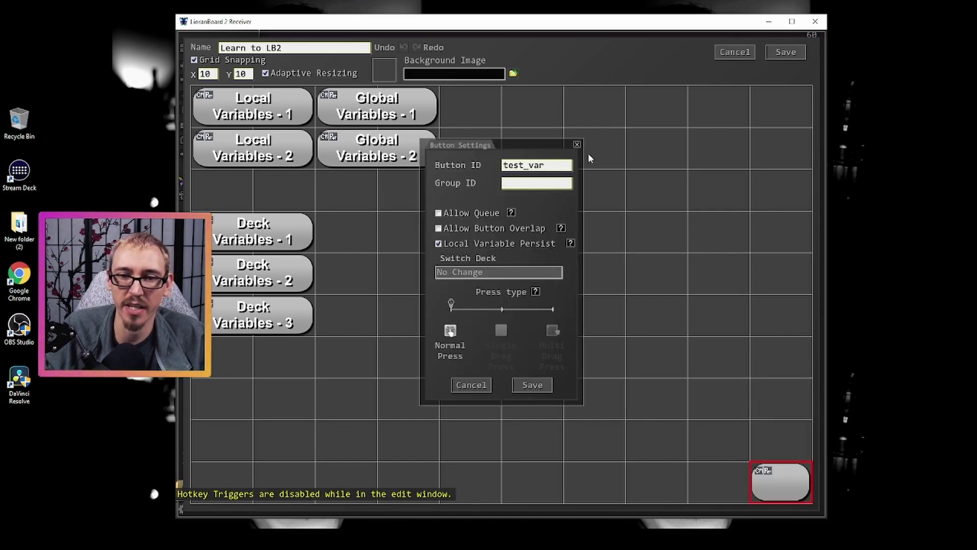
pyautogui.click(577, 144)
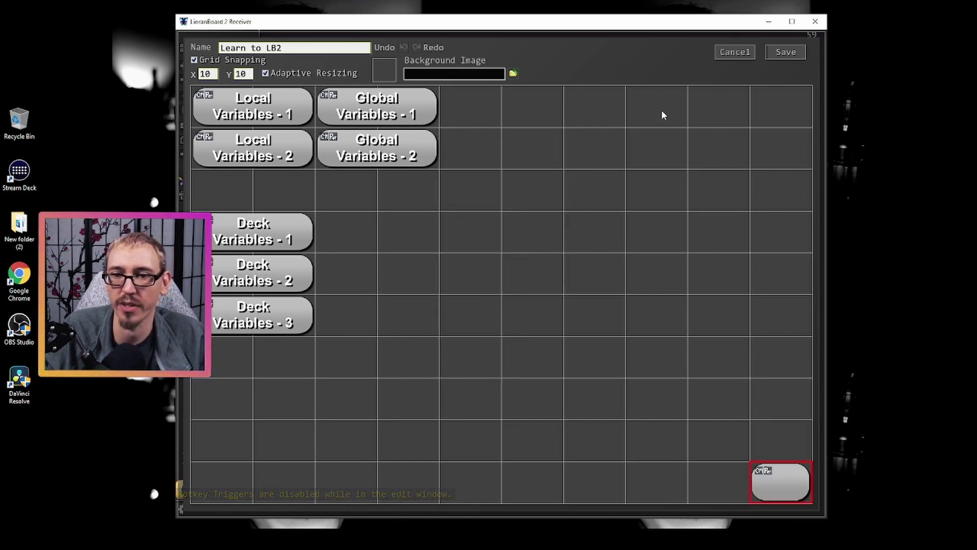
pyautogui.click(785, 52)
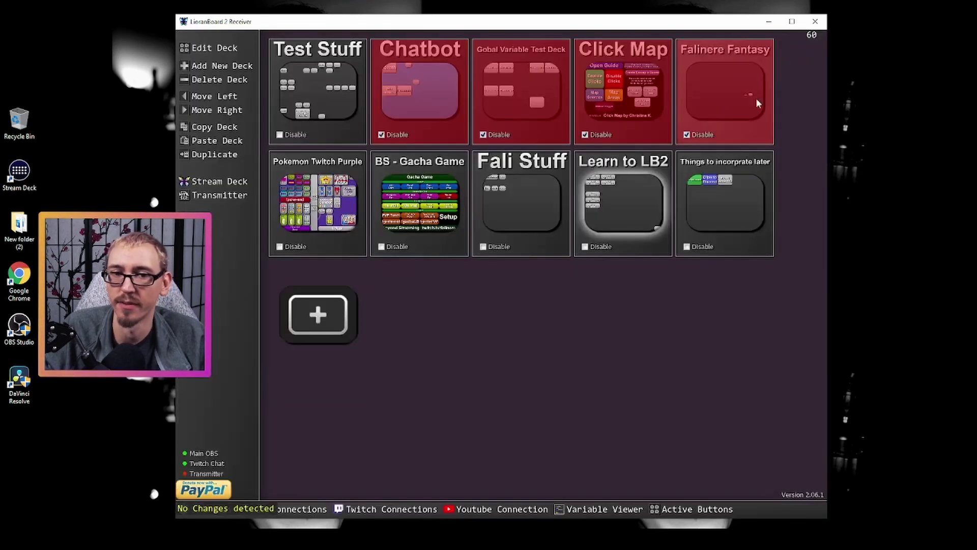
# Open the variable viewer and examine the global variables entry and the list of buttons that hold variables.
pyautogui.click(592, 510)
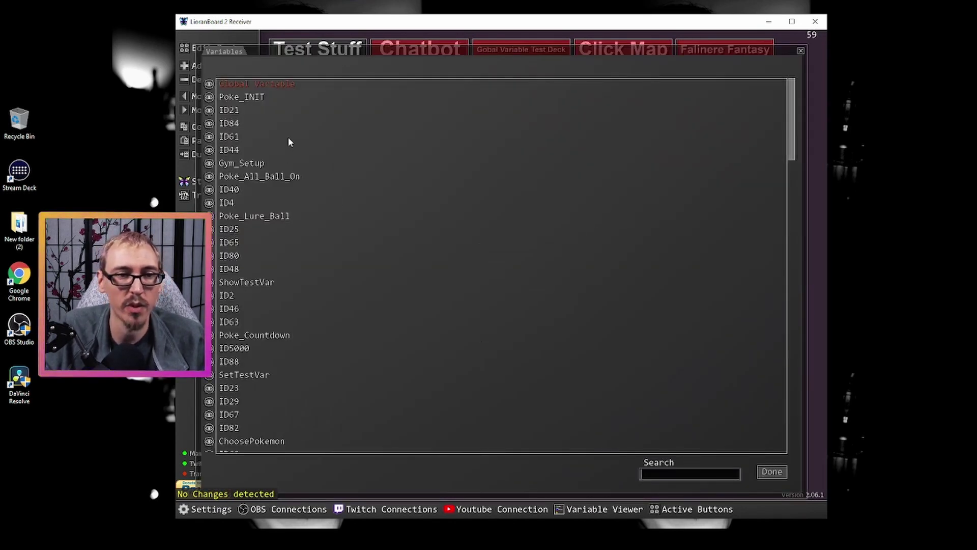
pyautogui.scroll(-4, 289, 142)
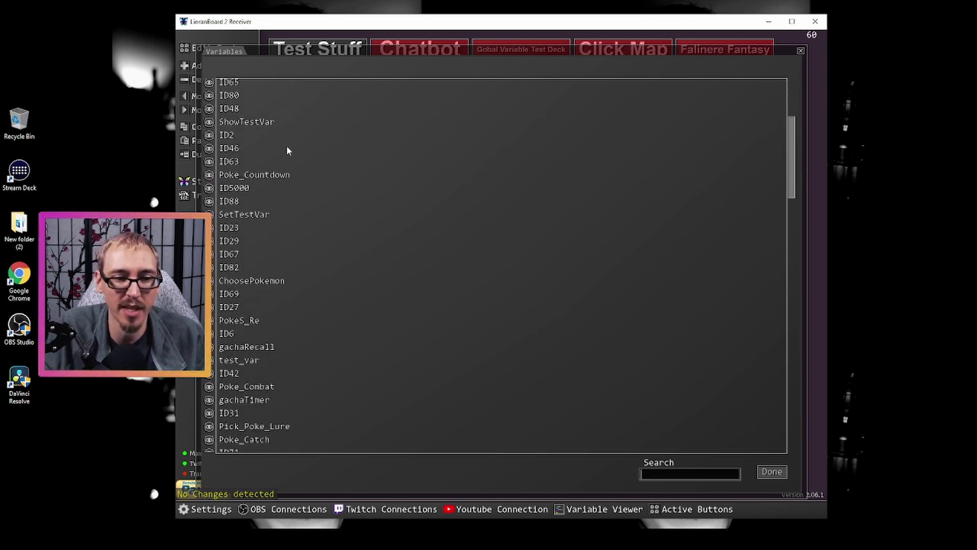
pyautogui.scroll(-9, 289, 153)
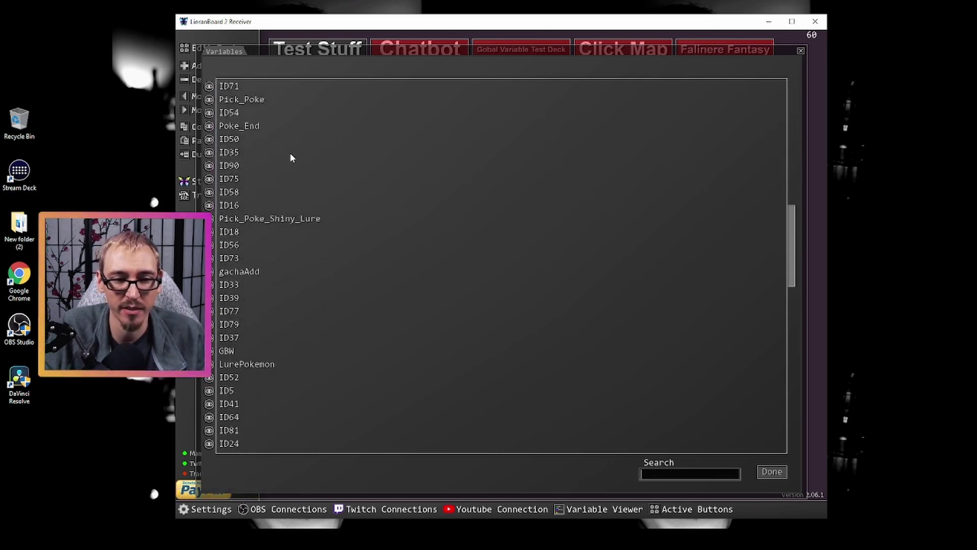
pyautogui.scroll(-9, 290, 157)
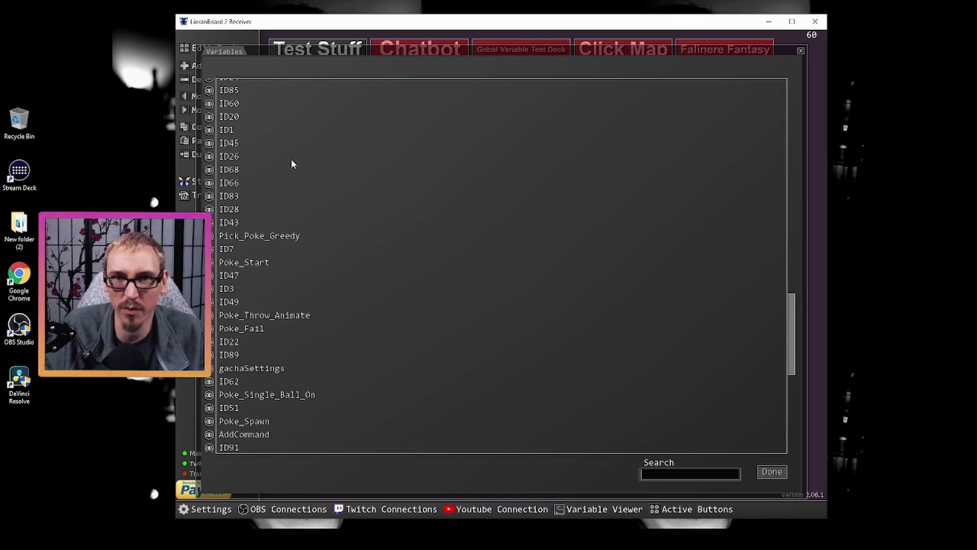
pyautogui.scroll(3, 292, 163)
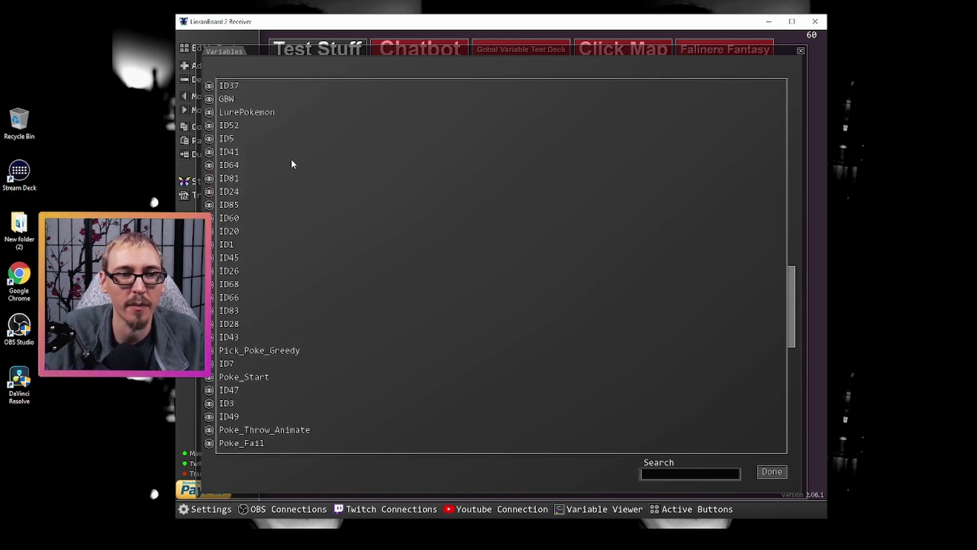
pyautogui.scroll(9, 292, 163)
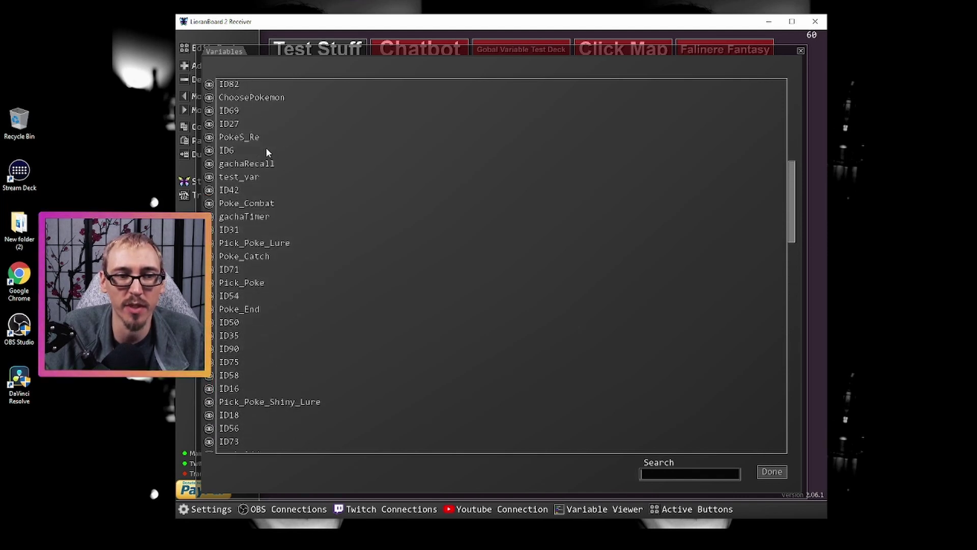
pyautogui.scroll(5, 266, 151)
pyautogui.scroll(1, 264, 145)
pyautogui.scroll(2, 264, 146)
pyautogui.scroll(2, 271, 149)
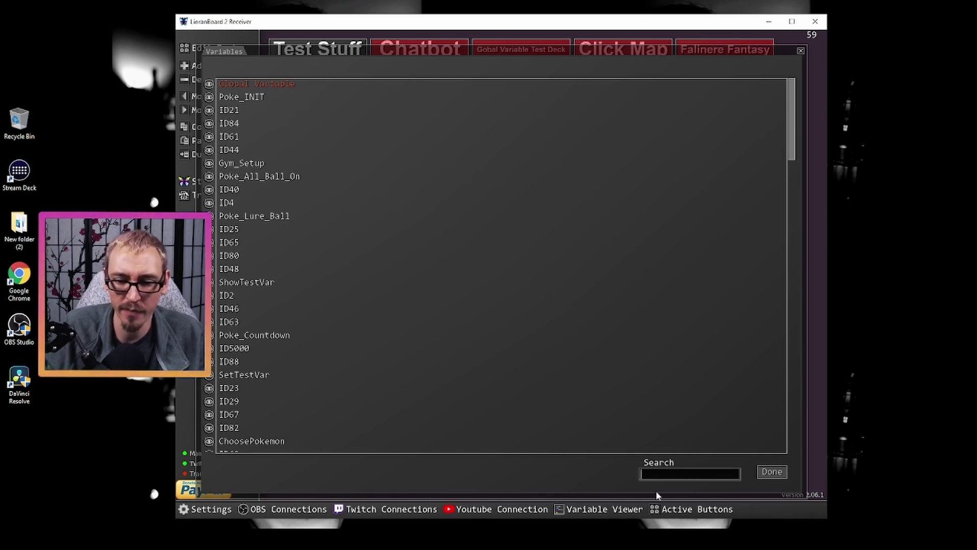
# Search the variable list for "test_v" and show the variables stored in test_var.
pyautogui.click(672, 475)
pyautogui.write('test')
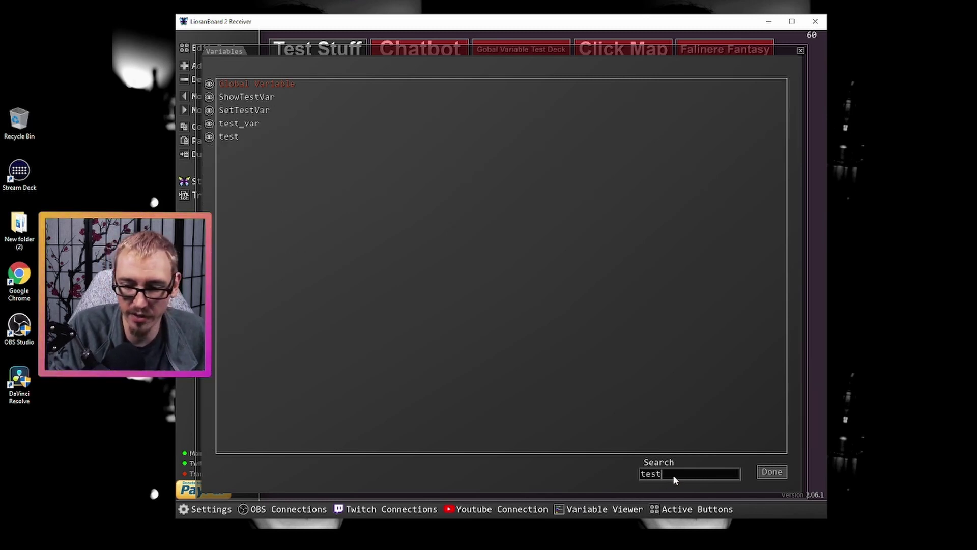
pyautogui.write('_v')
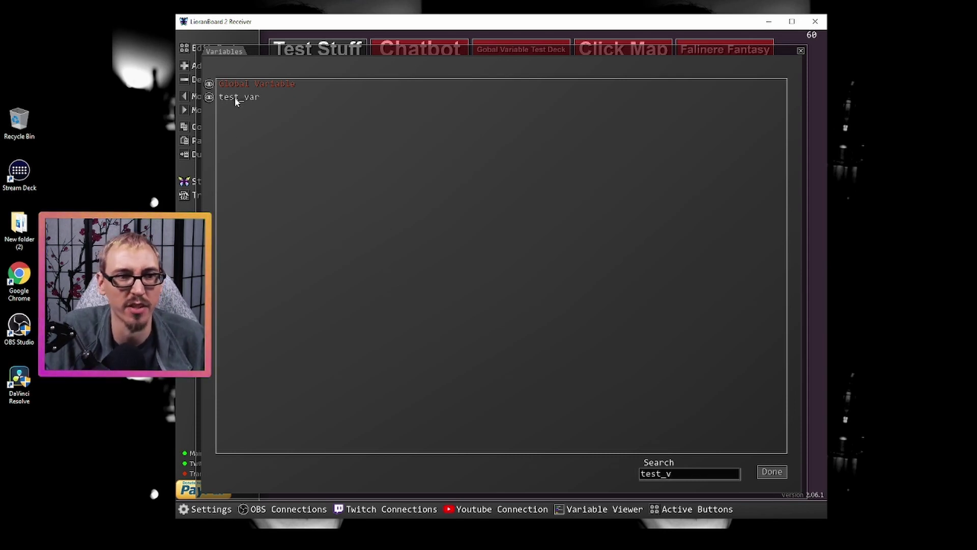
pyautogui.click(208, 97)
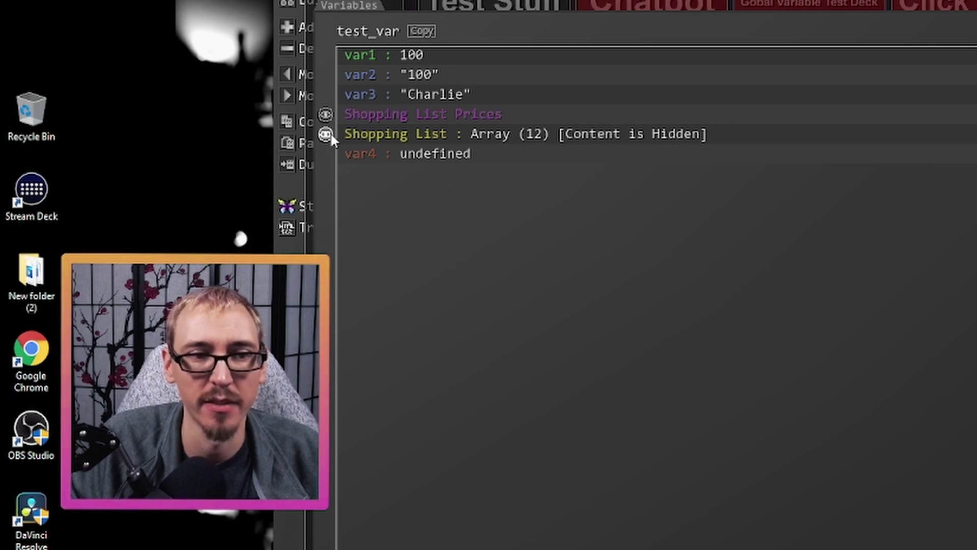
# Expand the Shopping List array and delete its last eight entries, keeping one set of Milk, Eggs, Bread and Beef.
pyautogui.click(326, 133)
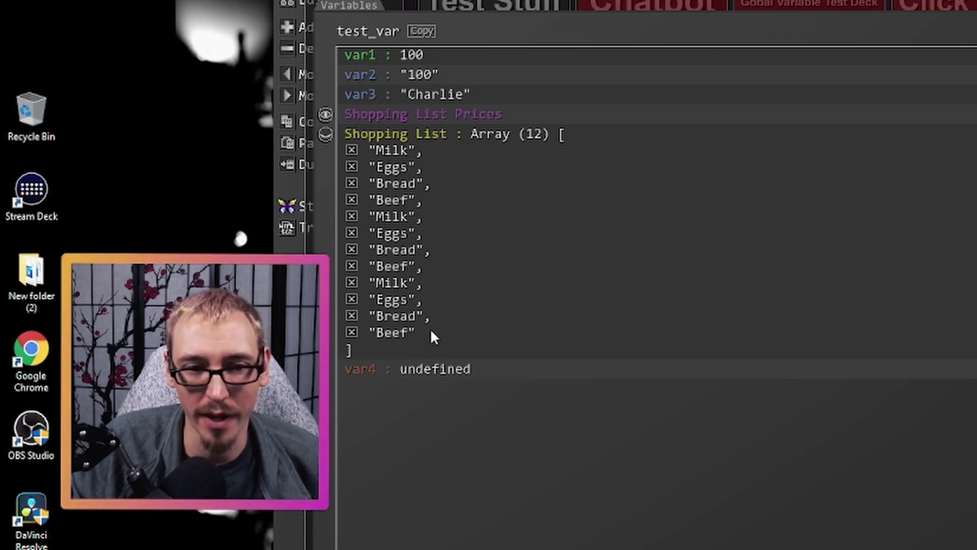
pyautogui.click(351, 333)
pyautogui.click(351, 315)
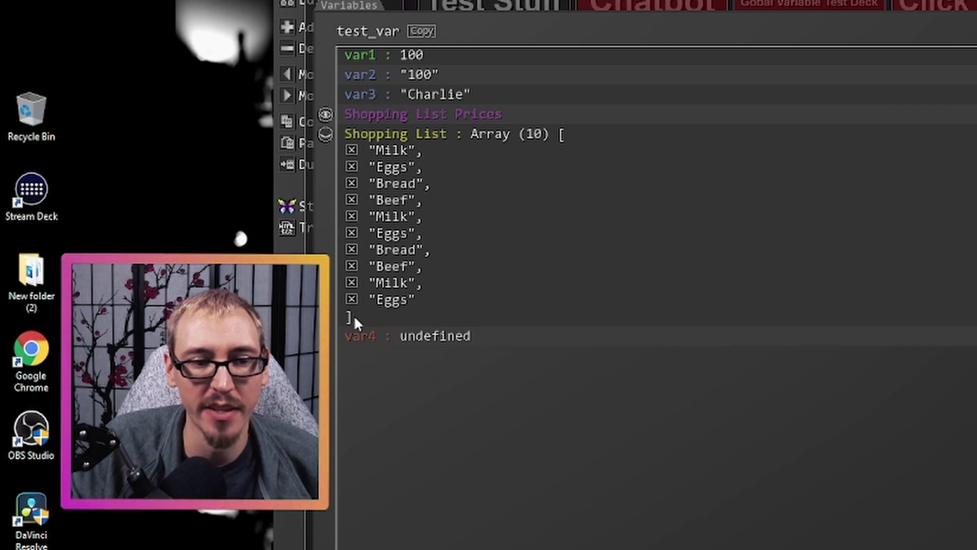
pyautogui.click(351, 299)
pyautogui.click(351, 283)
pyautogui.click(351, 266)
pyautogui.click(351, 249)
pyautogui.click(351, 233)
pyautogui.click(351, 216)
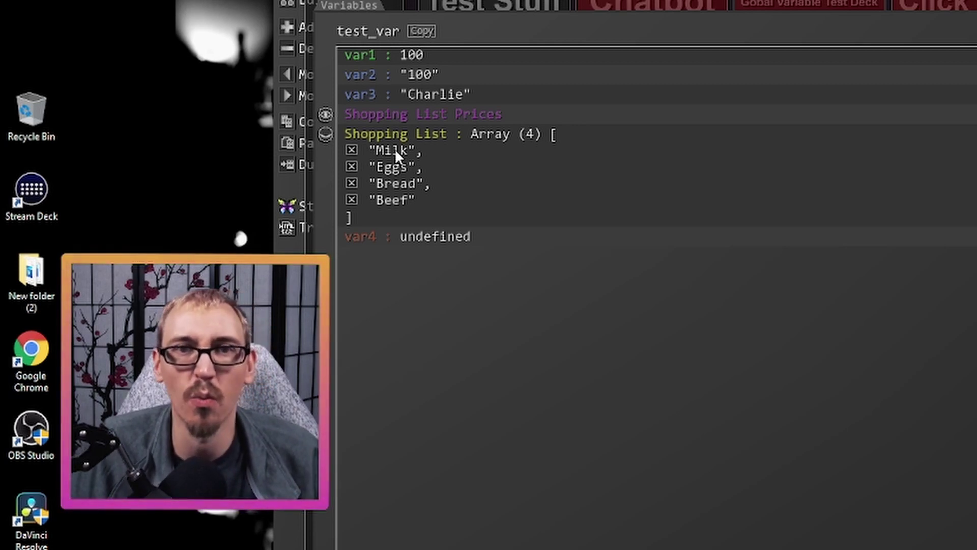
# Collapse the Shopping List array and inspect the contents of Shopping List Prices and Shopping List.
pyautogui.click(326, 134)
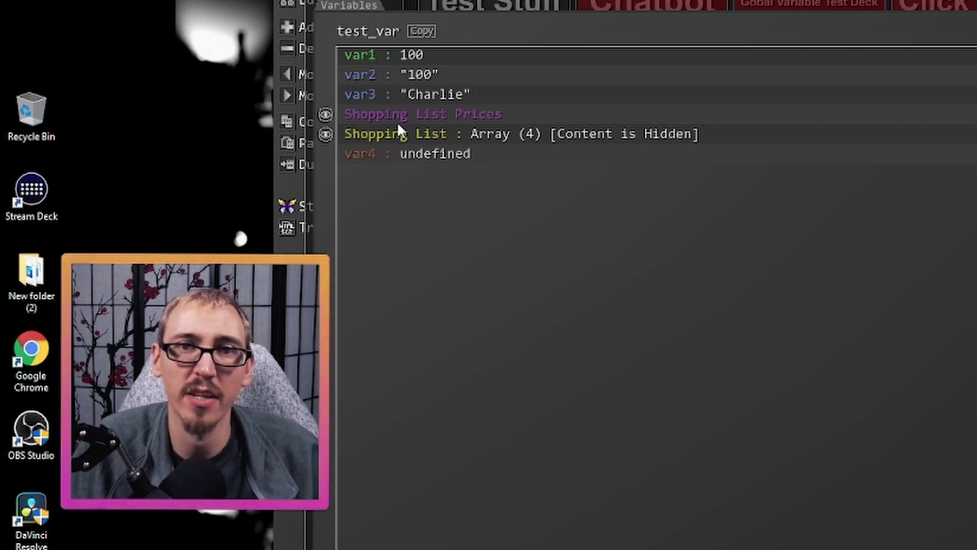
pyautogui.click(324, 120)
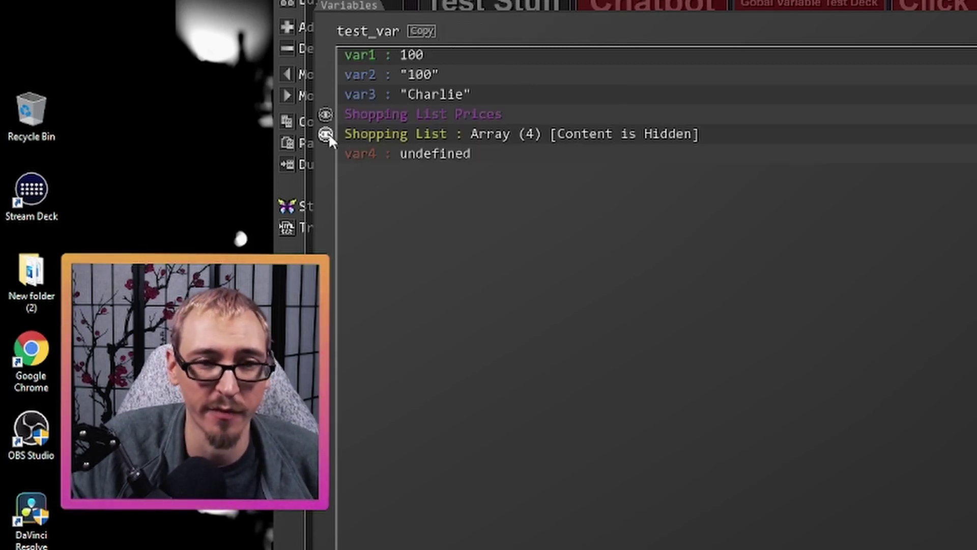
pyautogui.click(327, 133)
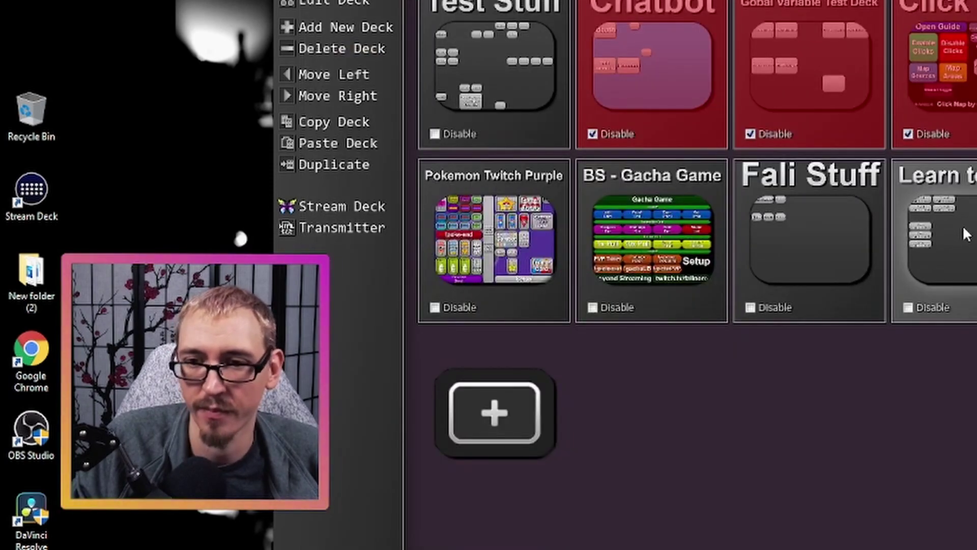
# Open the commands of the test_var button in the Learn to LB2 deck and start inserting a command below var3.
pyautogui.click(967, 234)
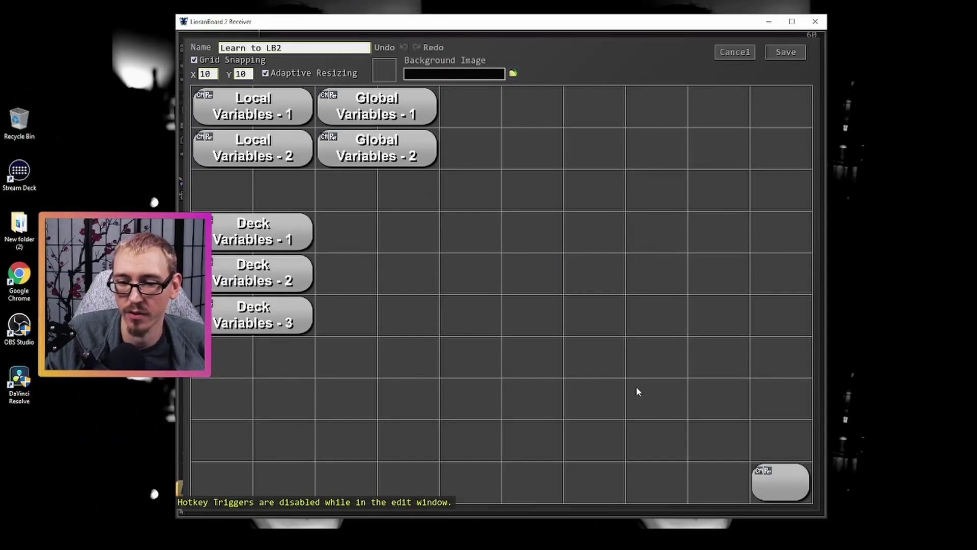
pyautogui.doubleClick(781, 481)
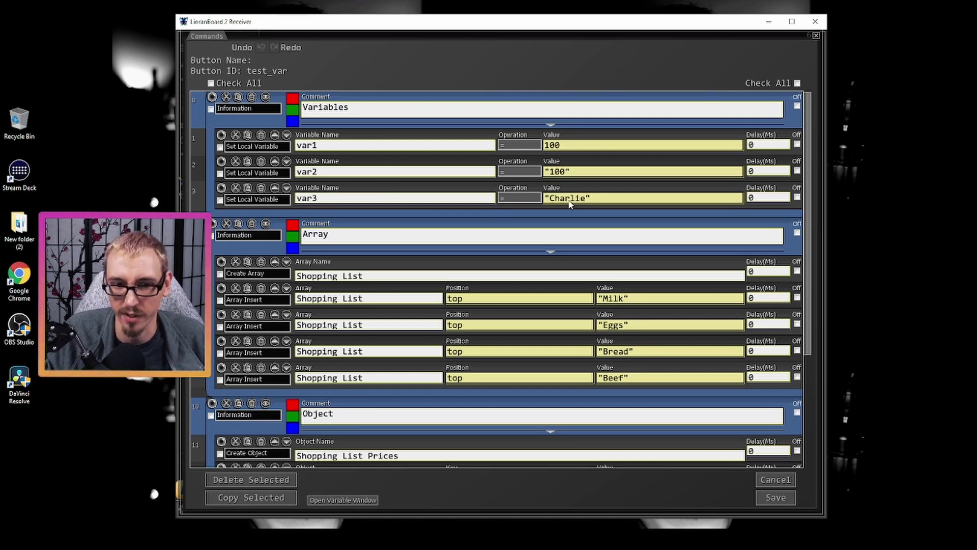
pyautogui.click(514, 215)
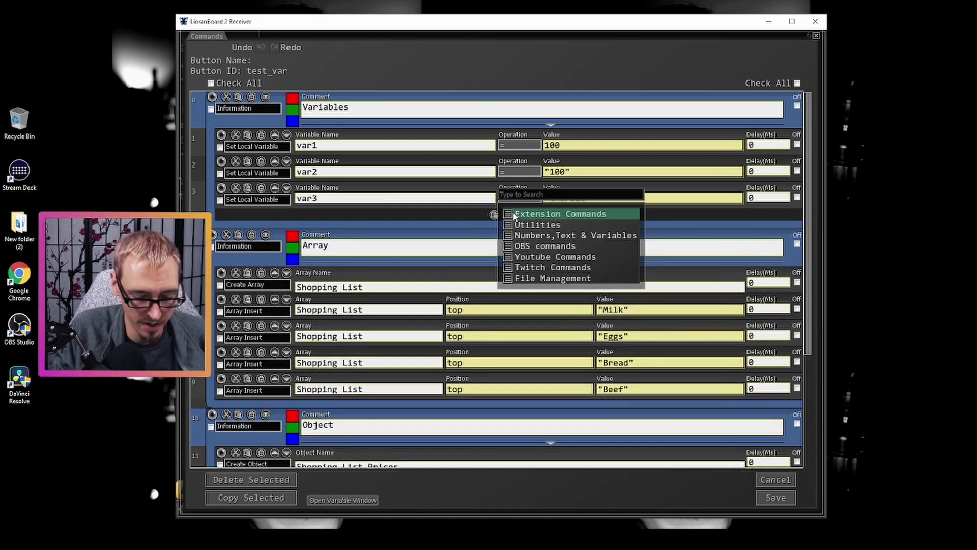
pyautogui.write('var7')
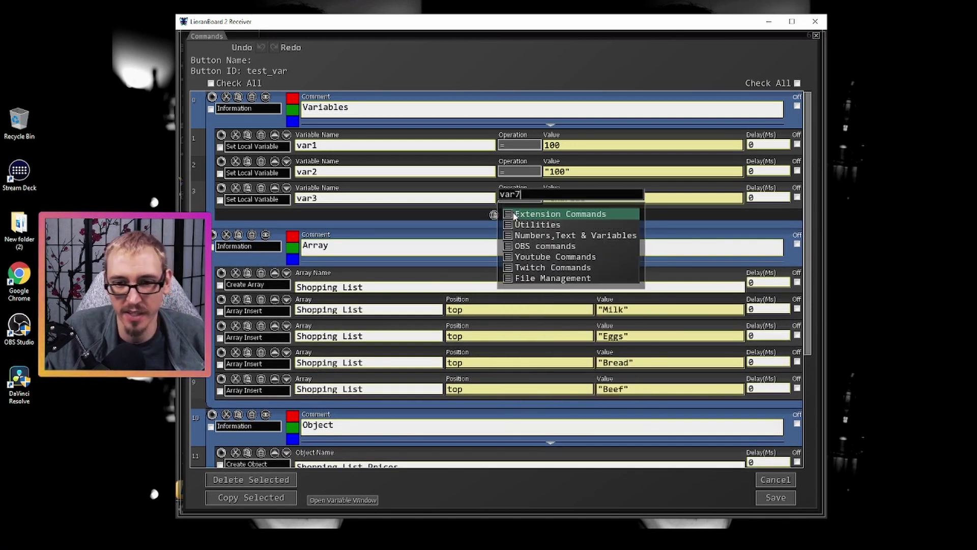
pyautogui.press('BackSpace')
pyautogui.press('BackSpace')
pyautogui.press('BackSpace')
pyautogui.press('BackSpace')
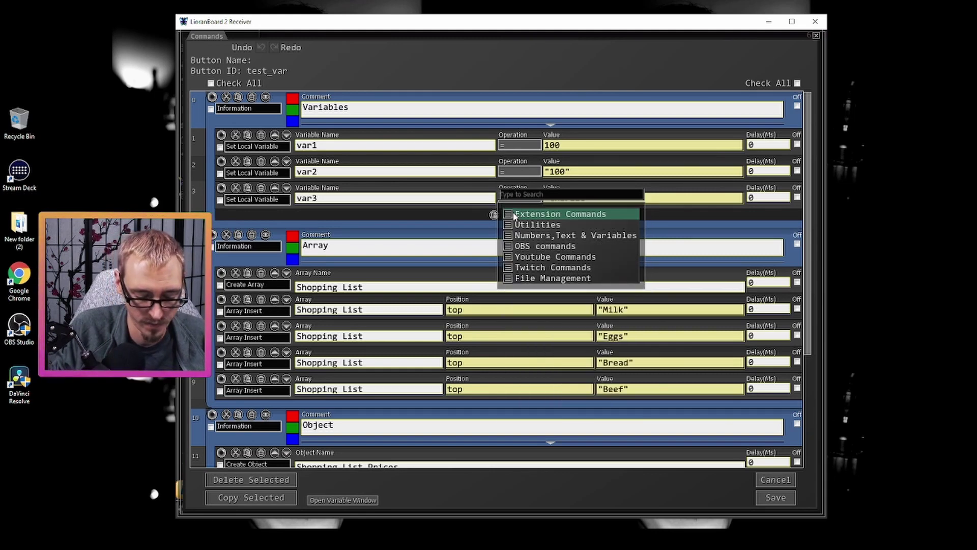
# Insert a Set Local Variable command named var7, give it an unquoted first name as value, and replace that value with var1.
pyautogui.write('set local')
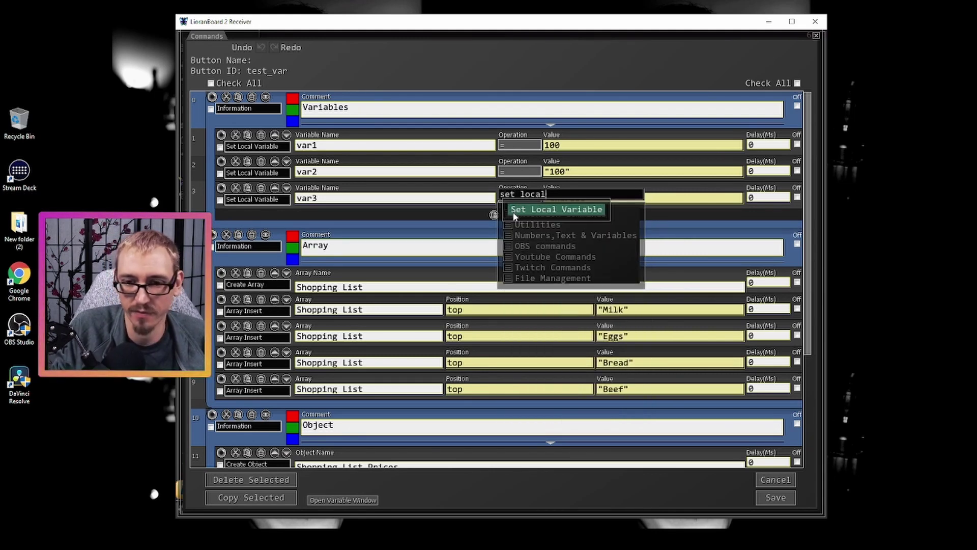
pyautogui.press('Return')
pyautogui.write('var7')
pyautogui.click(578, 228)
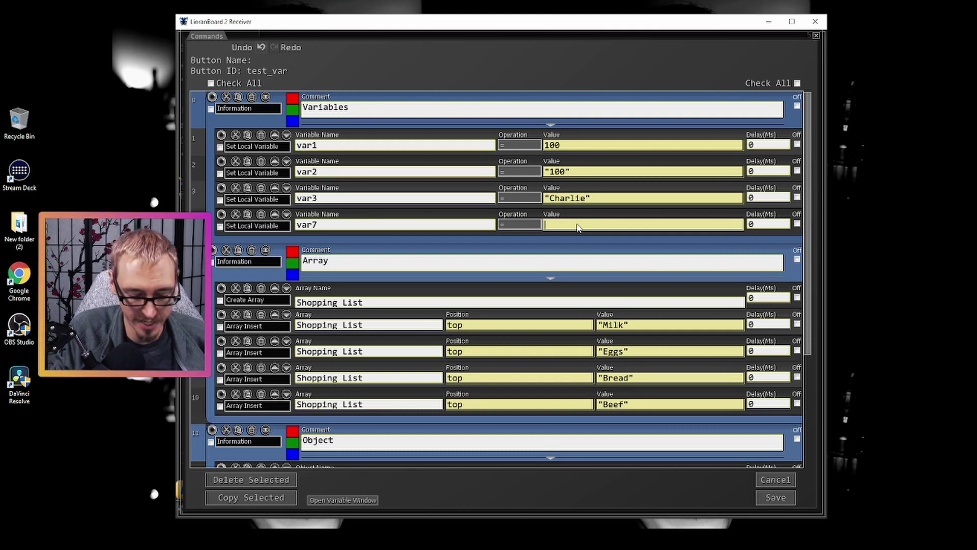
pyautogui.write('Charli')
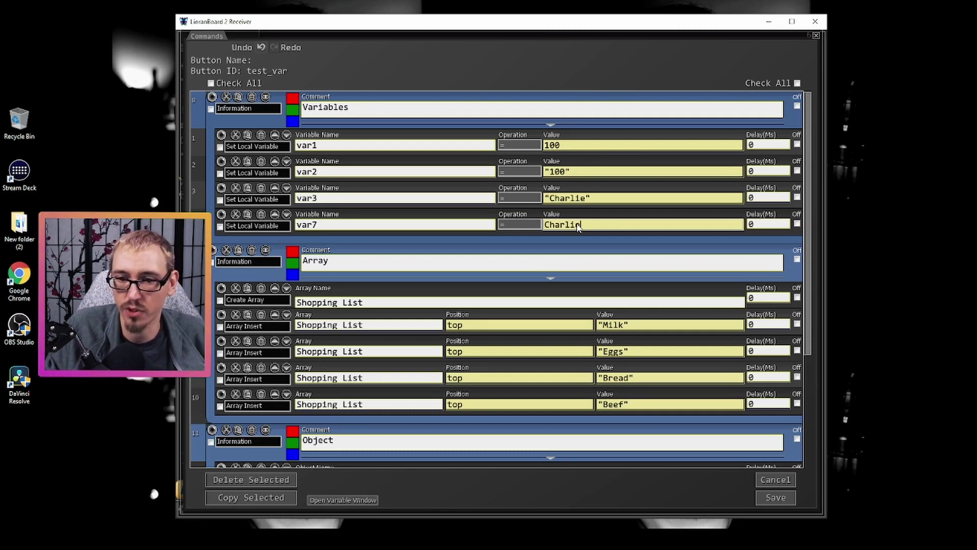
pyautogui.write('e')
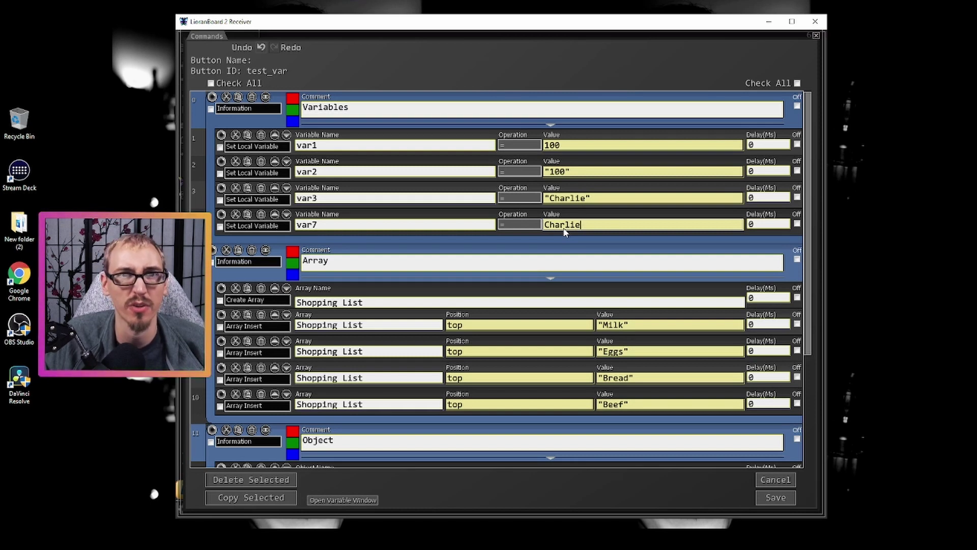
pyautogui.doubleClick(564, 230)
pyautogui.write('var1')
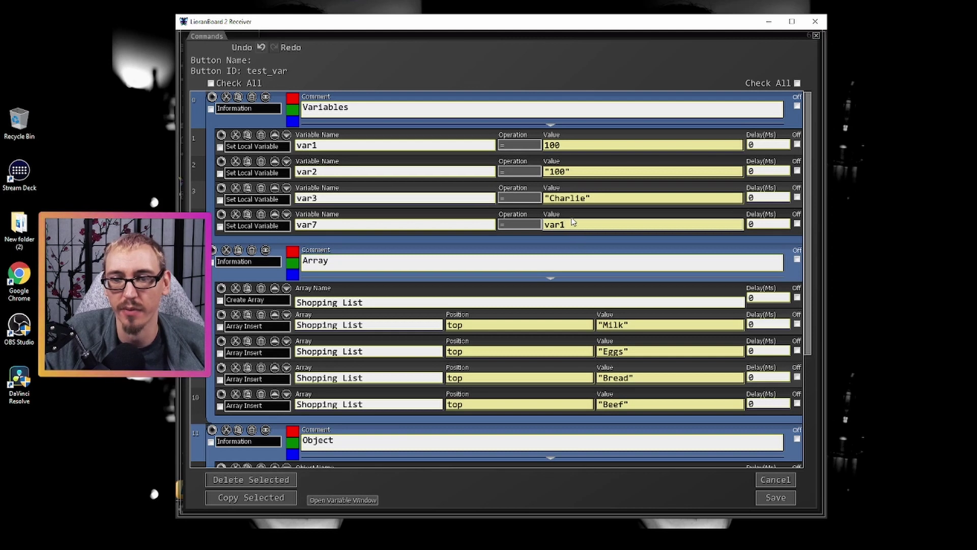
# Clear the value of var7 and delete its Set Local Variable command.
pyautogui.click(562, 223)
pyautogui.doubleClick(562, 222)
pyautogui.press('BackSpace')
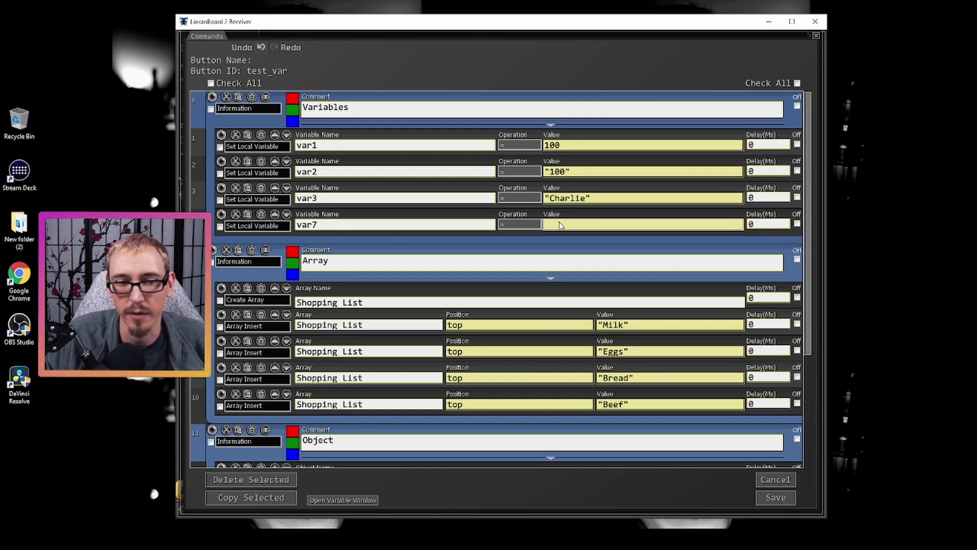
pyautogui.press('Delete')
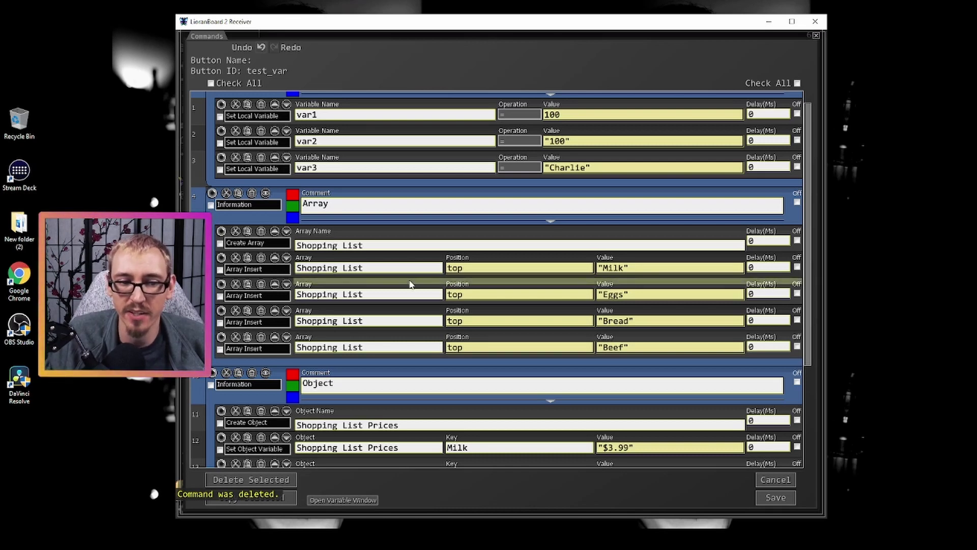
# Examine the position setting of the Array Insert command that adds Milk to the Shopping List array.
pyautogui.moveTo(411, 284)
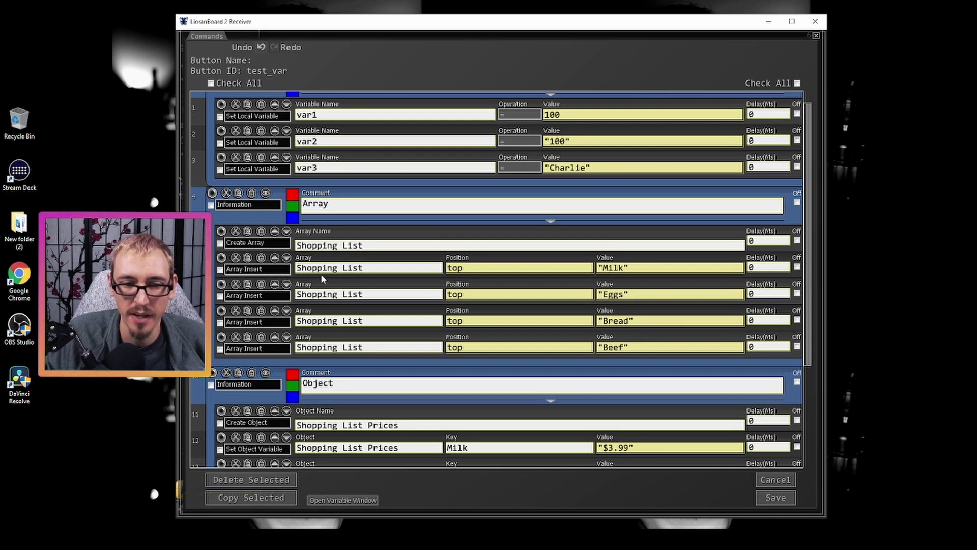
pyautogui.click(470, 272)
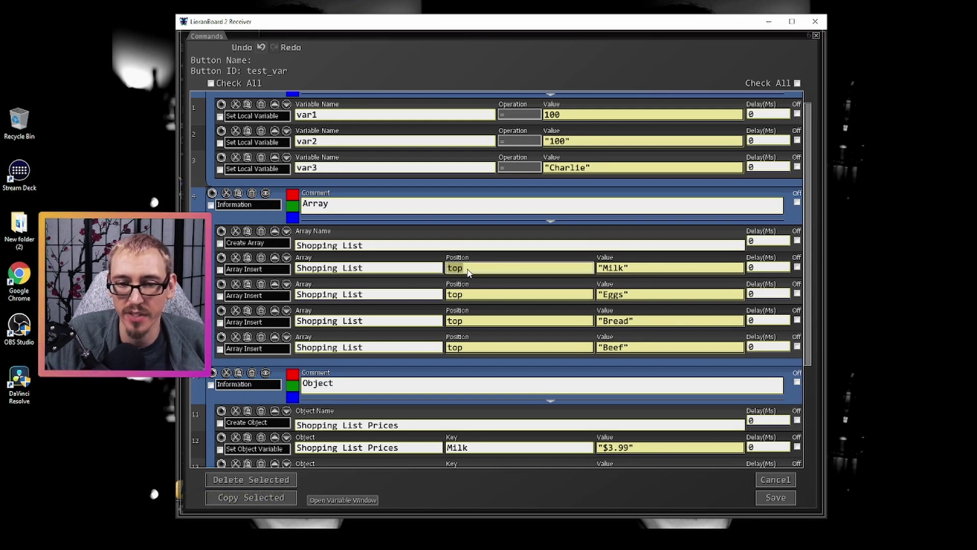
# Duplicate the Array Insert command that adds Beef to Shopping List, and set the copy's position to 1 and value to "New Array Item".
pyautogui.click(592, 273)
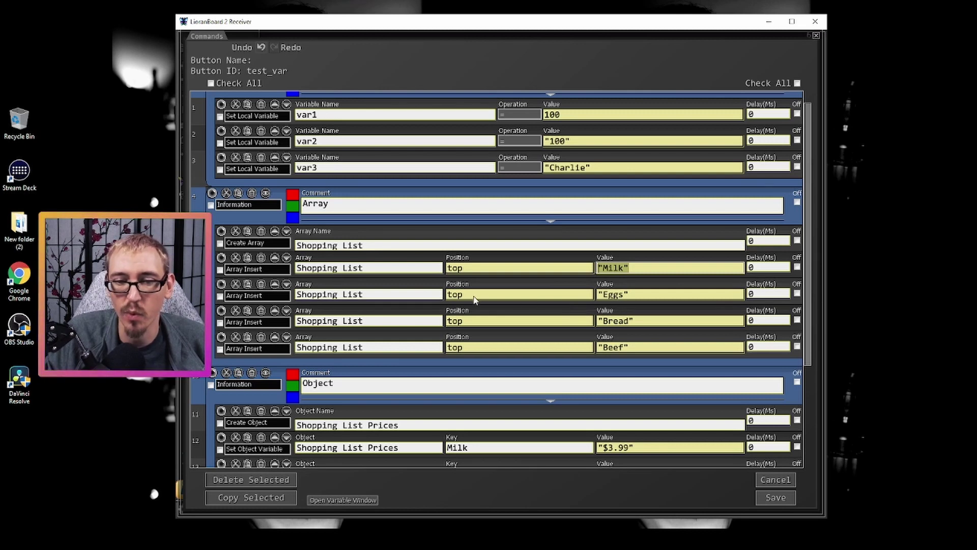
pyautogui.click(472, 296)
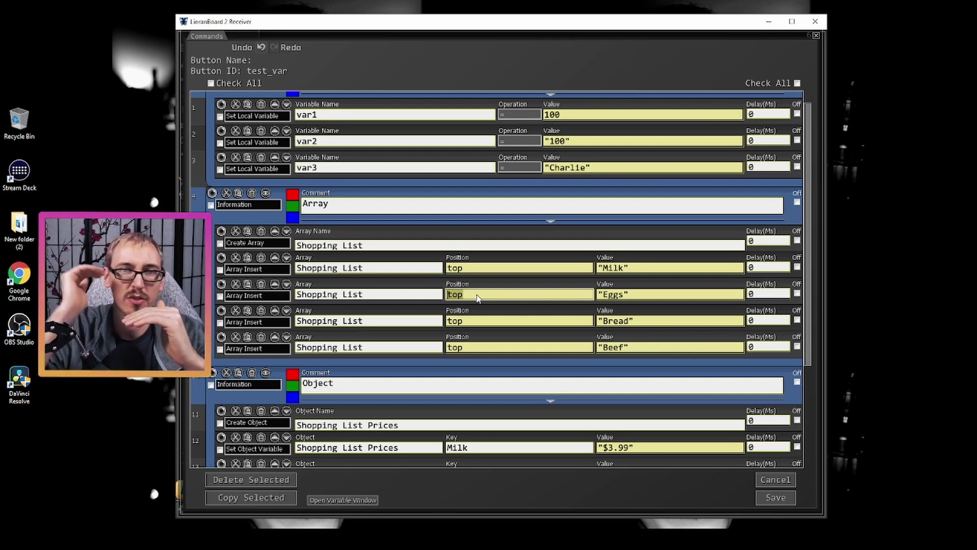
pyautogui.click(247, 337)
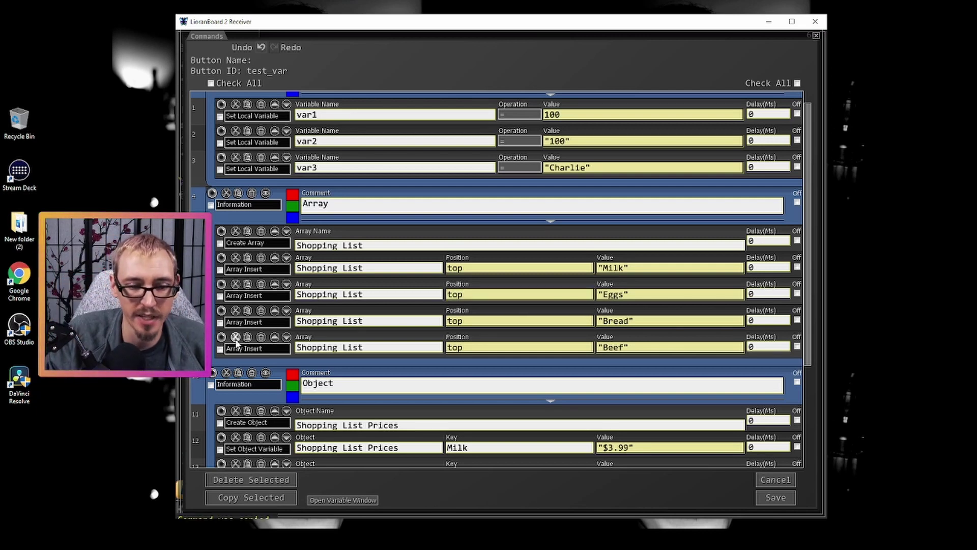
pyautogui.click(493, 364)
pyautogui.click(476, 374)
pyautogui.write('1')
pyautogui.moveTo(641, 374); pyautogui.dragTo(591, 379)
pyautogui.write('"')
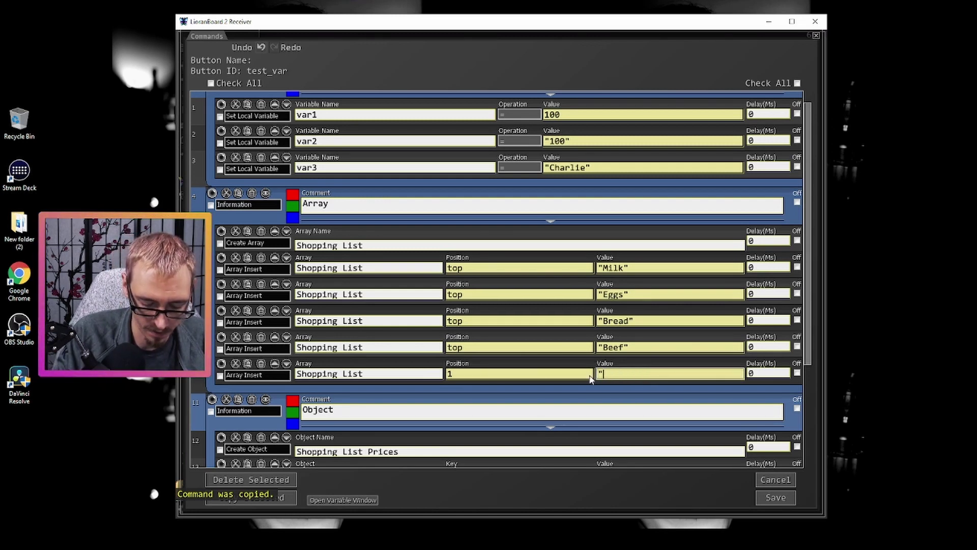
pyautogui.write('New Array It')
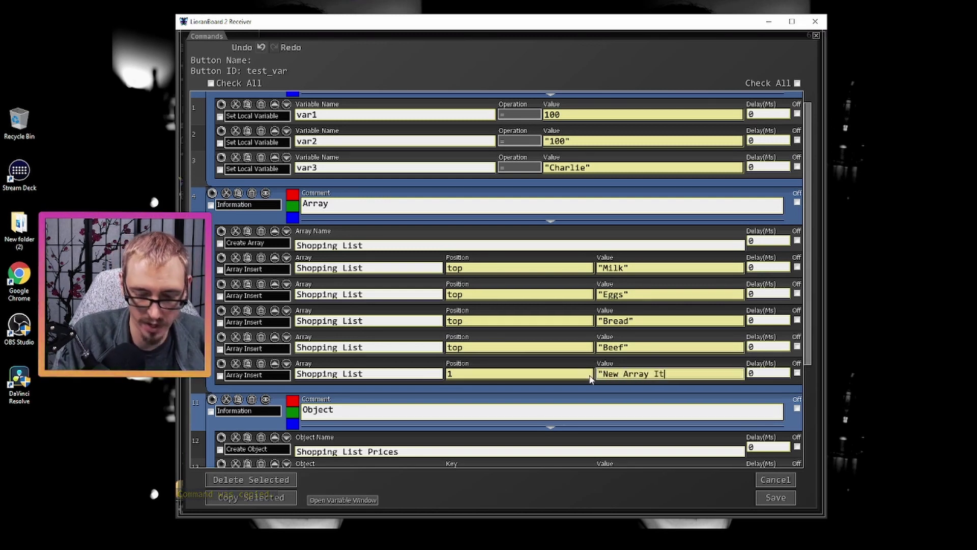
pyautogui.write('em"')
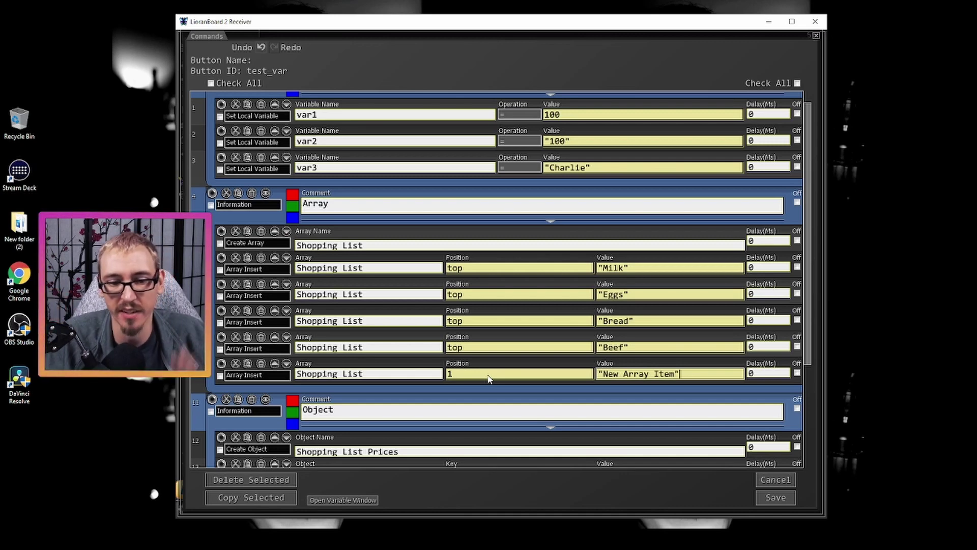
# Examine the Shopping List Prices object commands, including the key and value of the Milk entry.
pyautogui.scroll(-5, 488, 380)
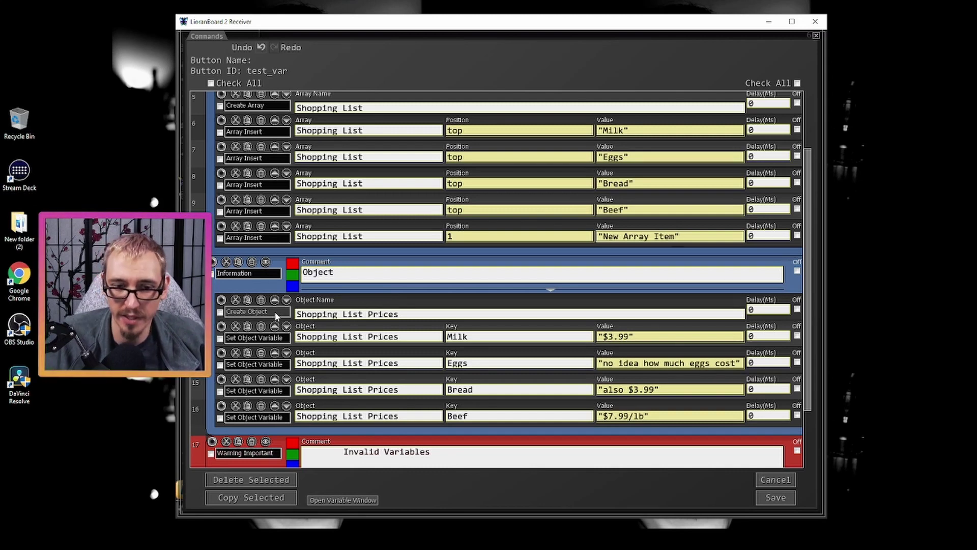
pyautogui.scroll(-1, 275, 315)
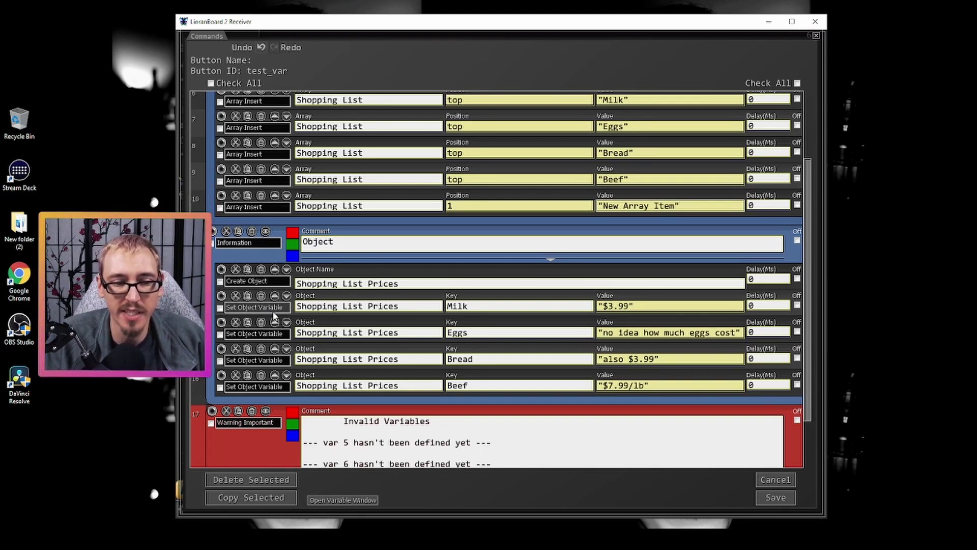
pyautogui.click(471, 310)
pyautogui.doubleClick(478, 312)
pyautogui.press('Tab')
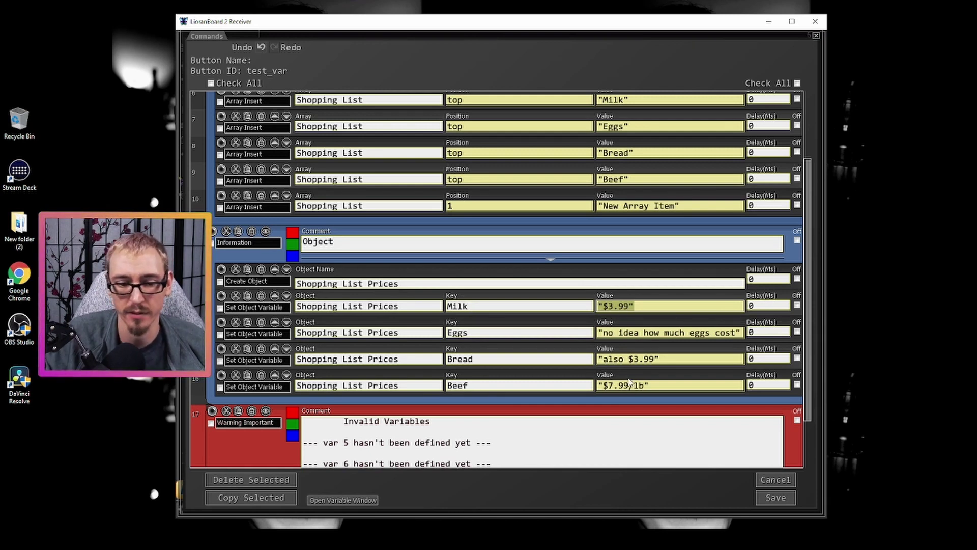
# Examine the names, operations and values of the var4 and var6 commands under the Invalid Variables comment.
pyautogui.scroll(-5, 630, 381)
pyautogui.click(332, 374)
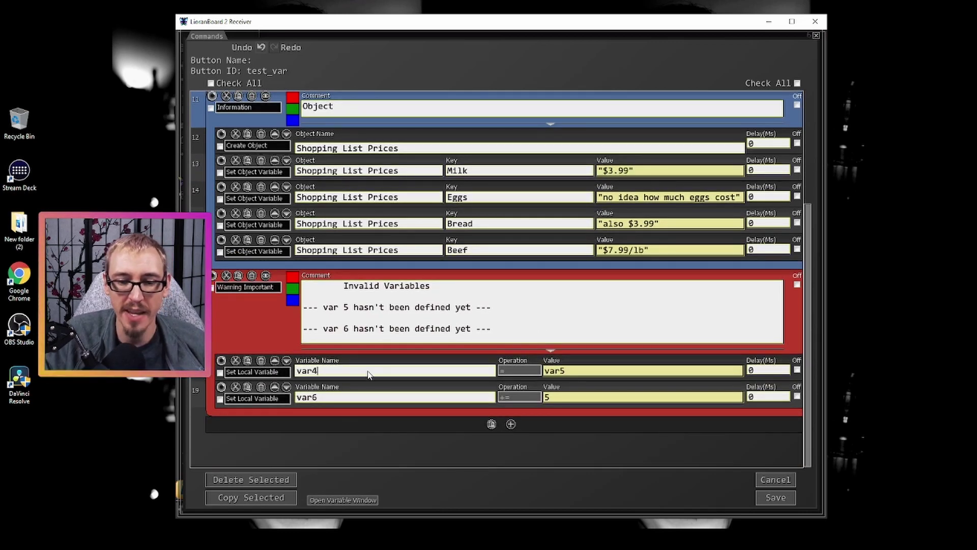
pyautogui.doubleClick(551, 378)
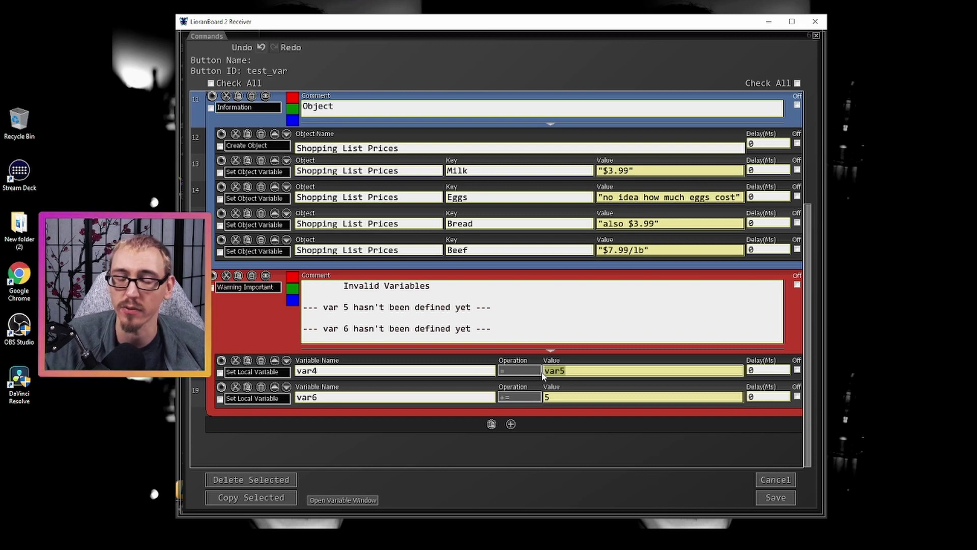
pyautogui.click(319, 398)
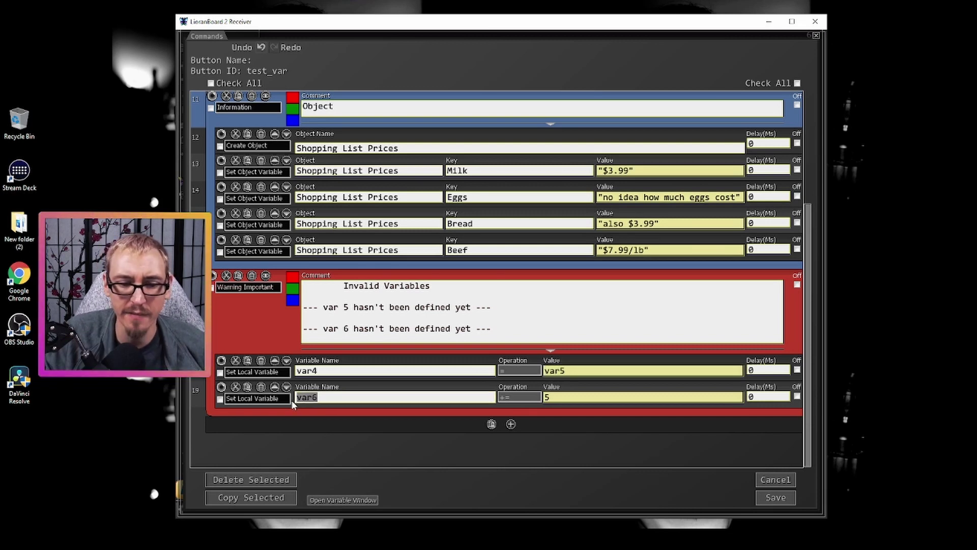
pyautogui.moveTo(493, 414)
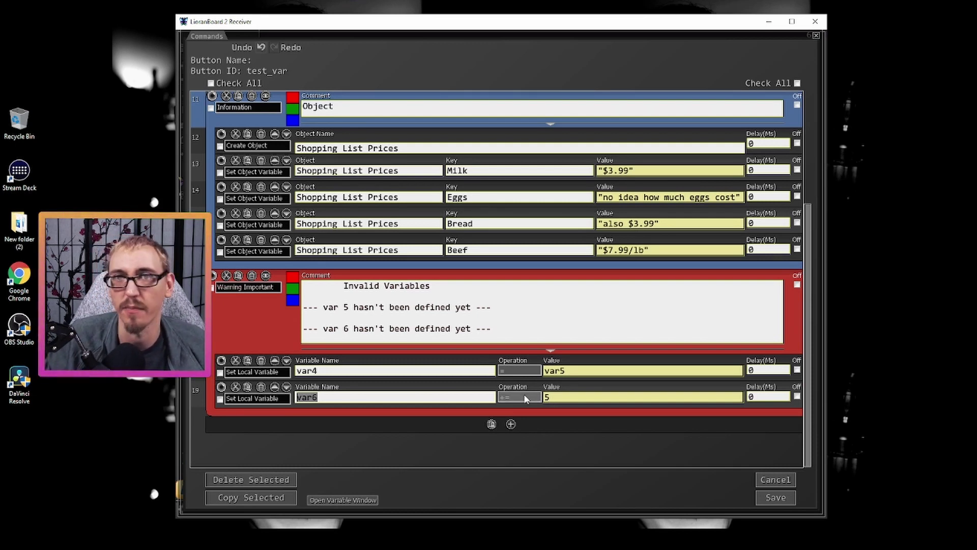
pyautogui.click(344, 402)
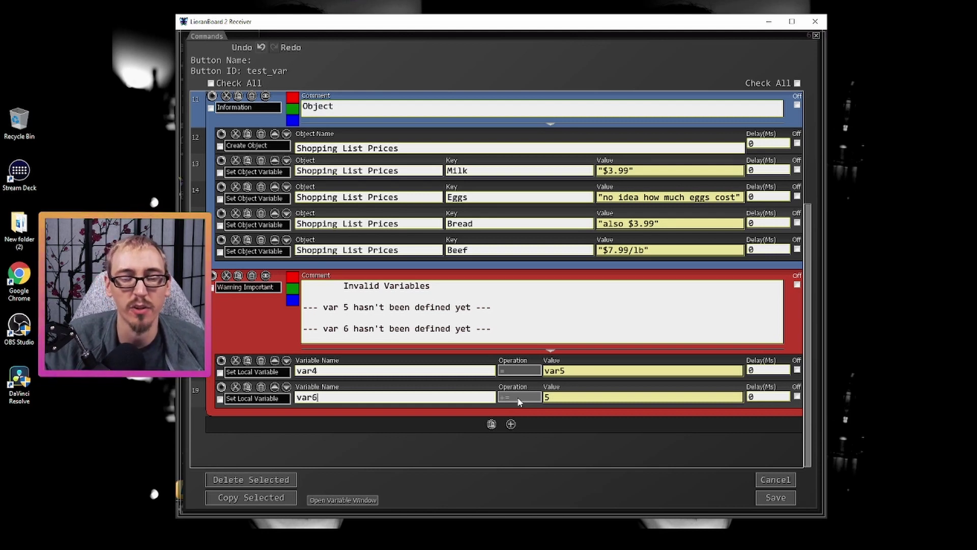
pyautogui.click(563, 402)
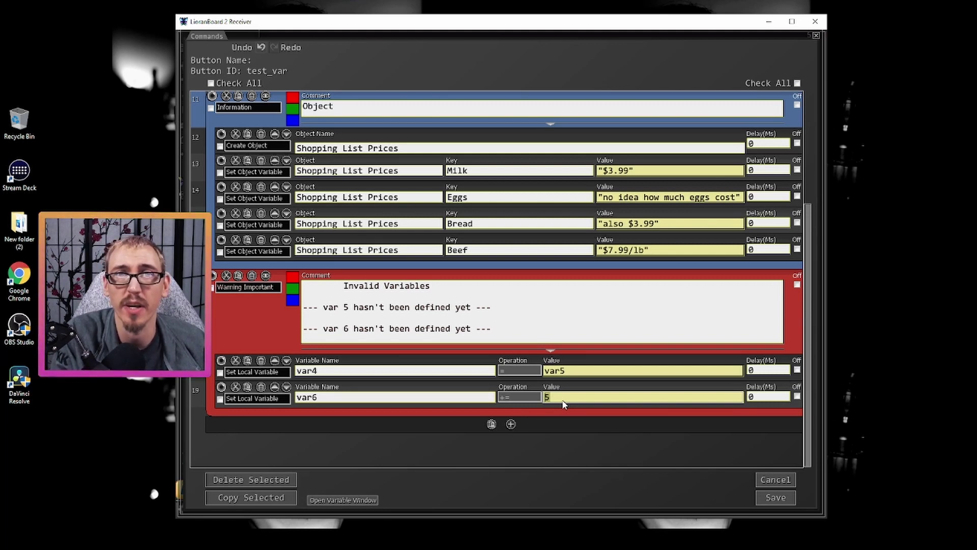
pyautogui.click(559, 401)
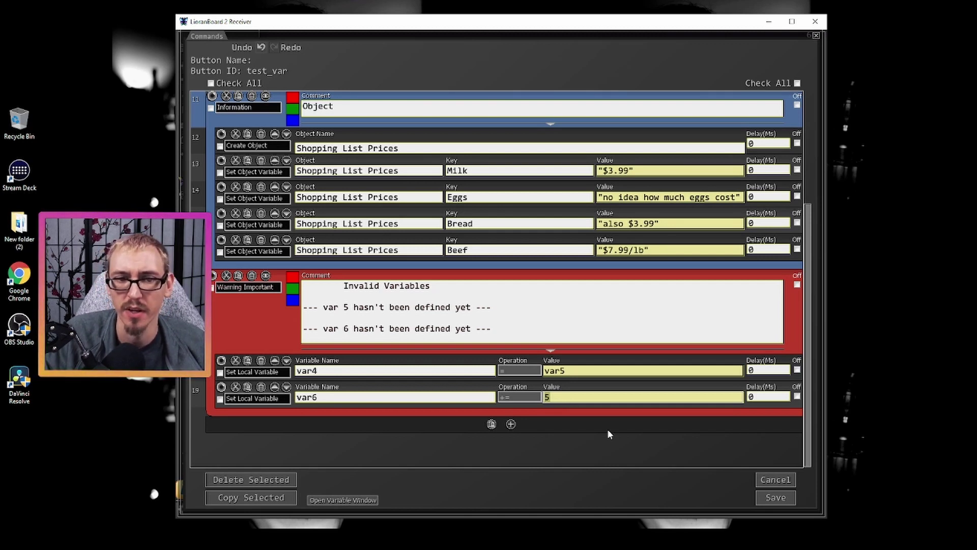
# Search the variable window for test_var, inspect its stored variables, and close the window.
pyautogui.click(332, 499)
pyautogui.write('tes')
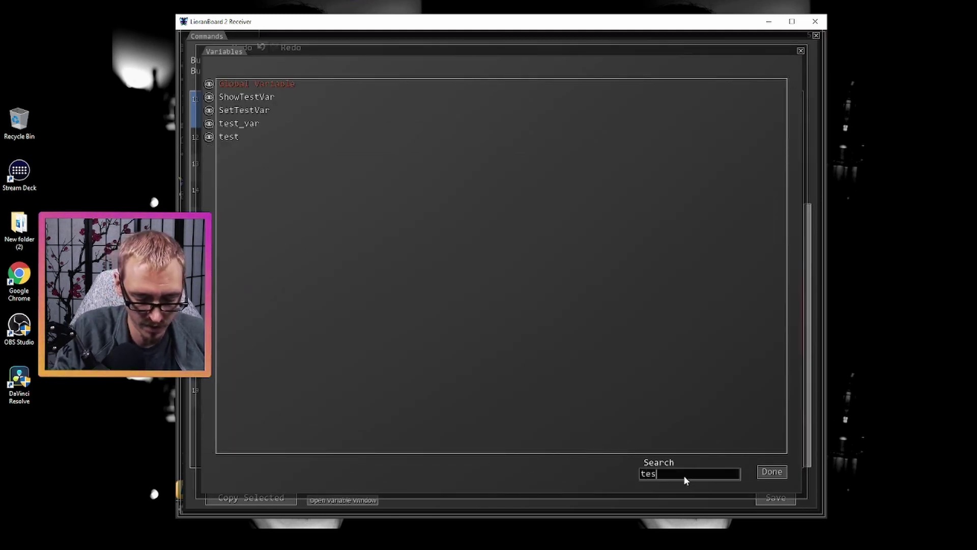
pyautogui.write('t_var')
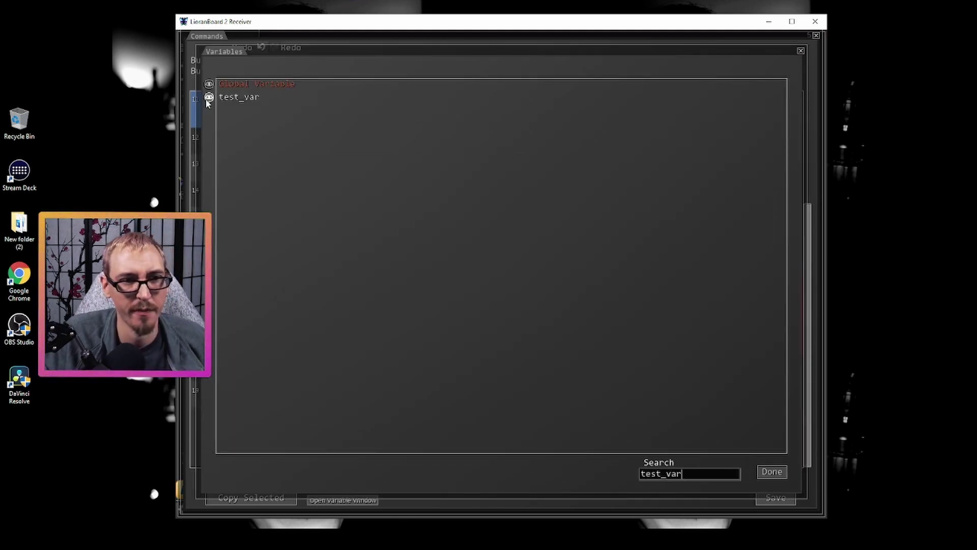
pyautogui.click(208, 99)
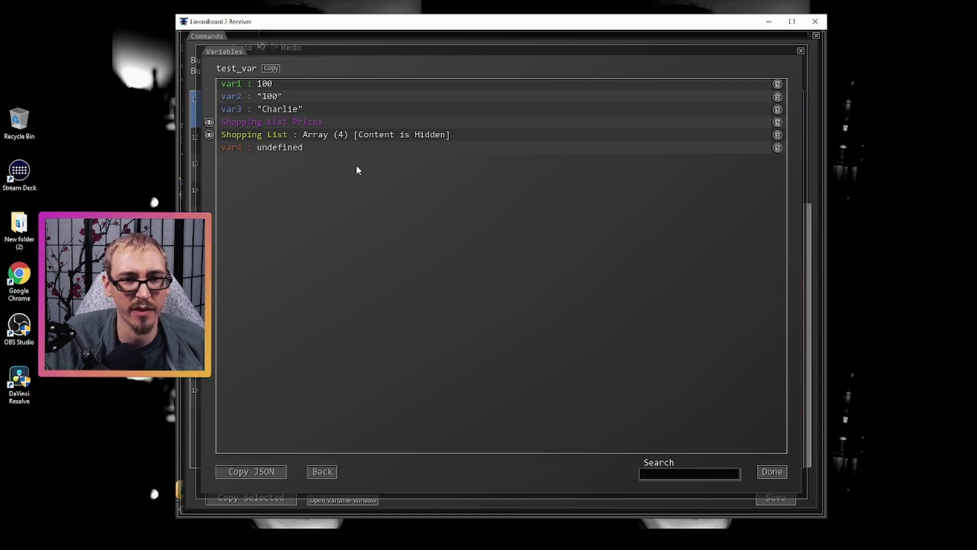
pyautogui.click(772, 471)
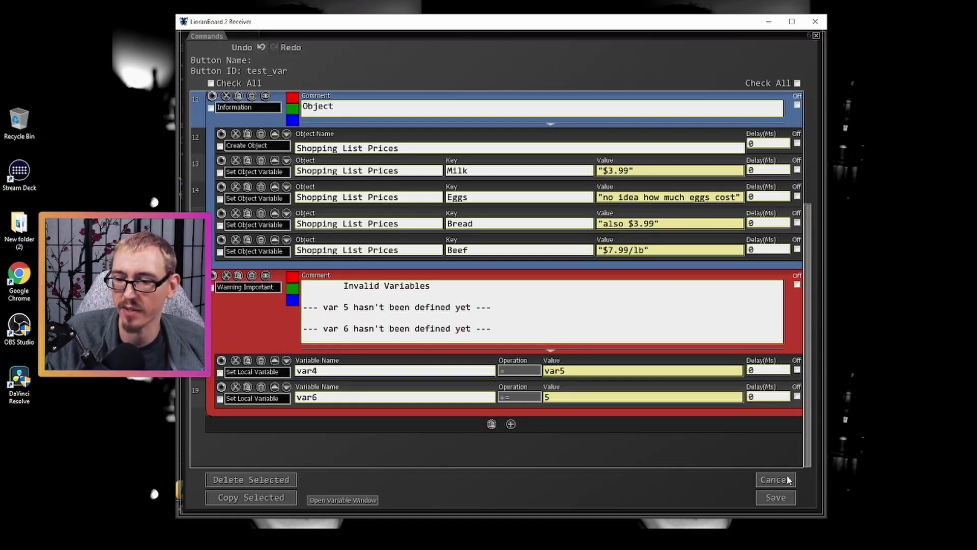
# Save the button's commands and the deck, then run the unlabelled test_var button from the Lioranboard 2 Official Streamdeck window.
pyautogui.click(776, 479)
pyautogui.click(782, 57)
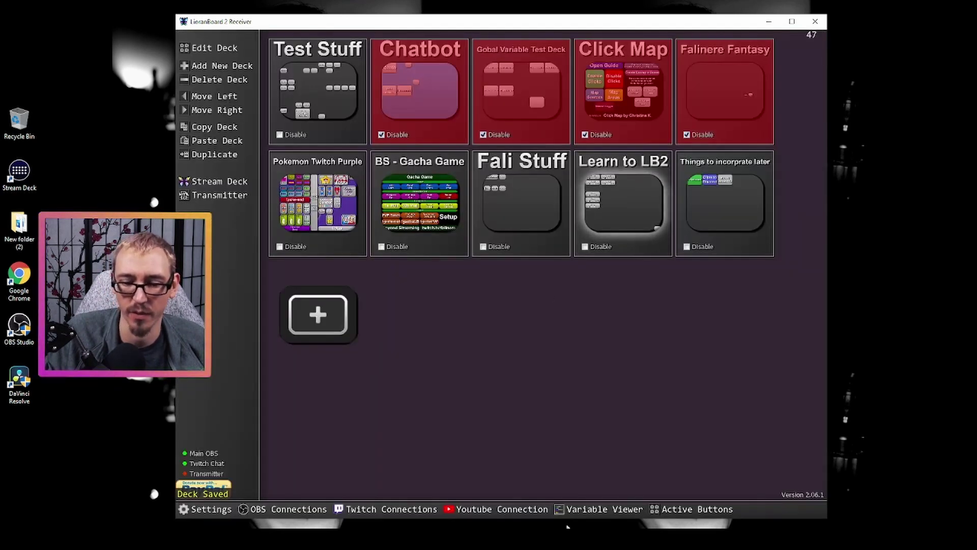
pyautogui.hotkey('alt', 'Tab')
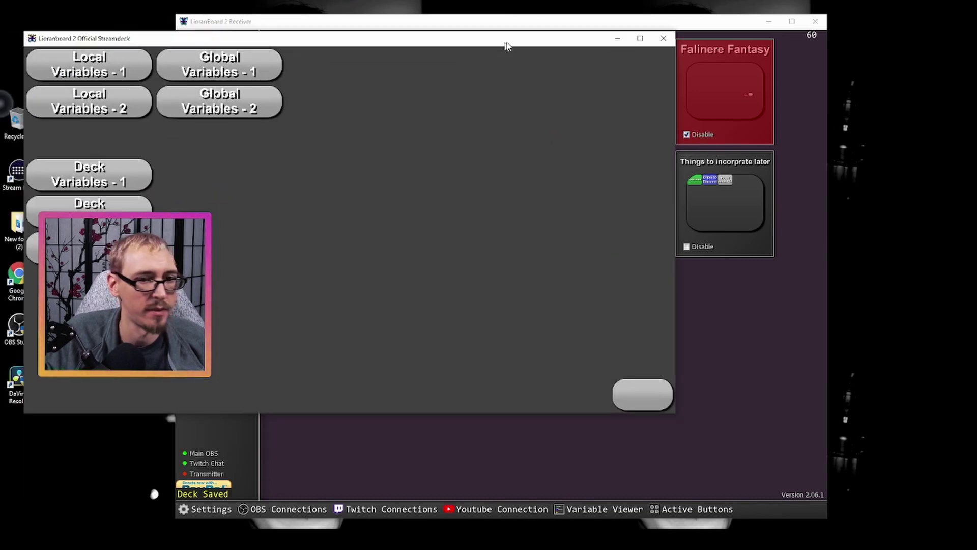
pyautogui.moveTo(513, 45); pyautogui.dragTo(638, 69)
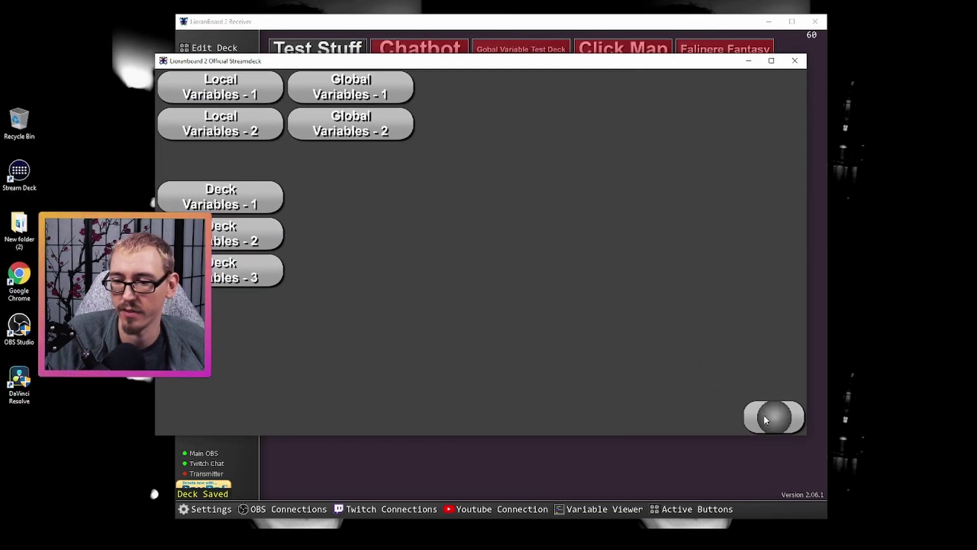
pyautogui.click(682, 474)
# Find test_var in the Variable Viewer and expand its Shopping List array to inspect the items.
pyautogui.click(603, 509)
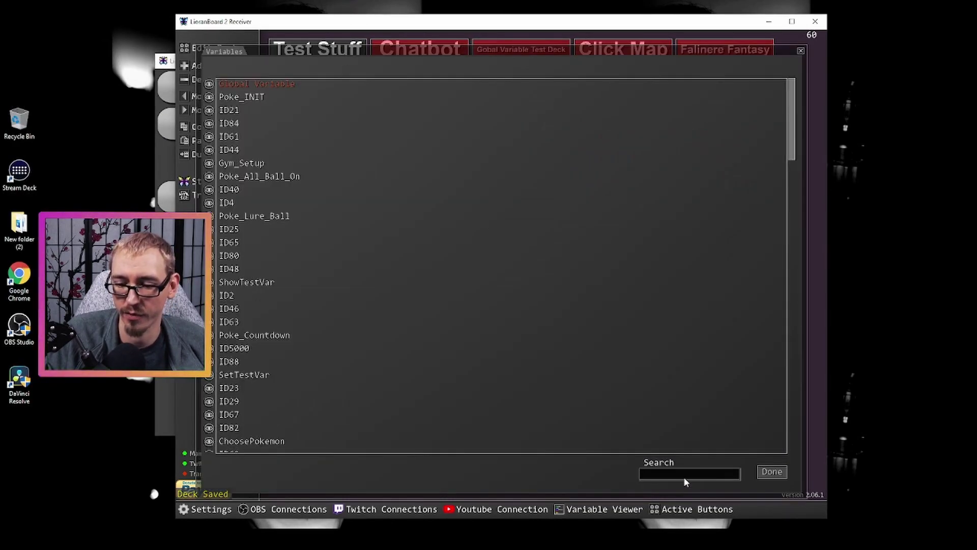
pyautogui.click(684, 475)
pyautogui.write('test_c')
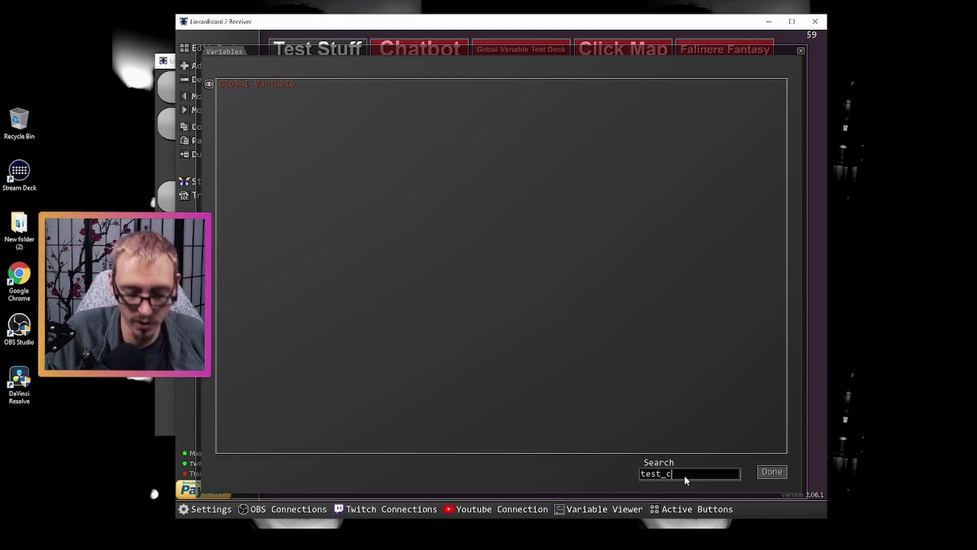
pyautogui.press('BackSpace')
pyautogui.write('var')
pyautogui.click(210, 97)
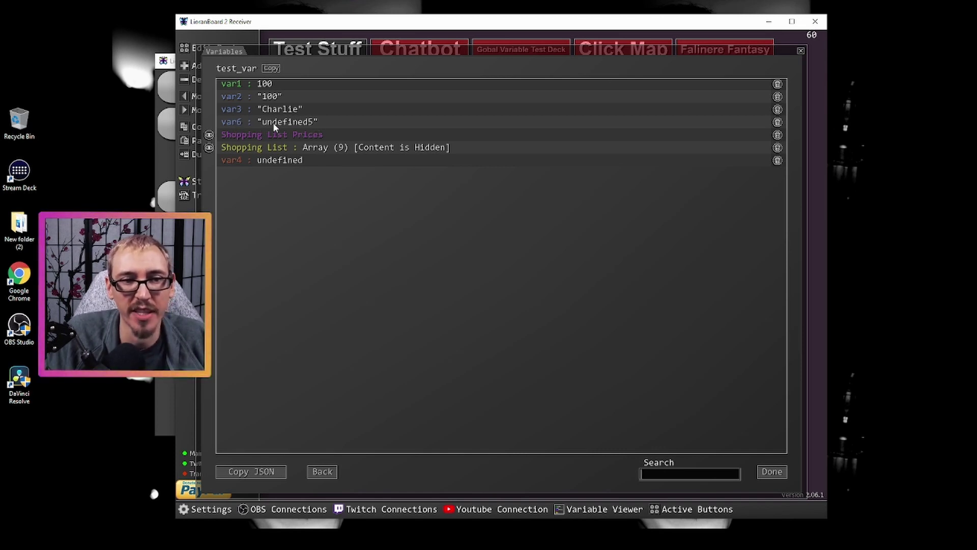
pyautogui.click(288, 147)
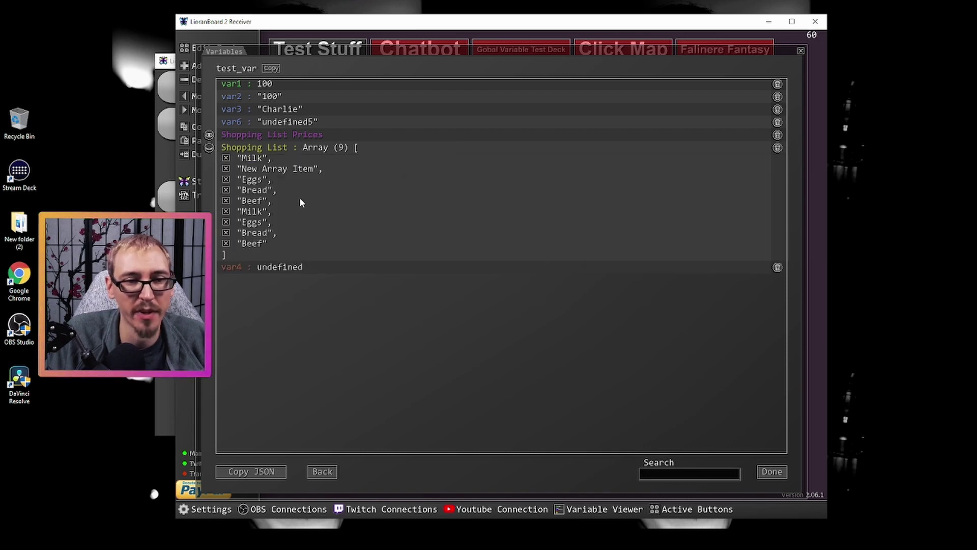